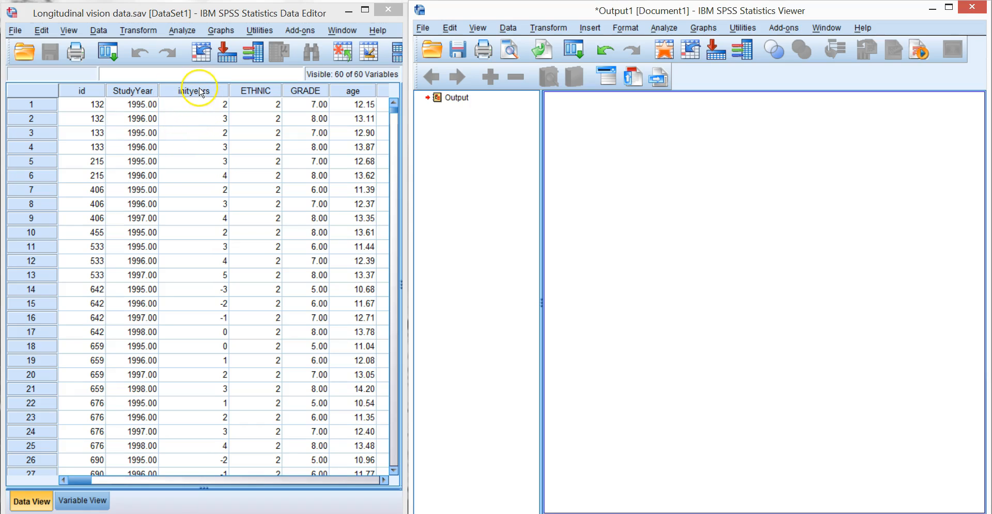
Step: Start a simple scatterplot from the legacy chart types and reset its definition to clear the previous variables
mouse_move(201, 91)
click(221, 32)
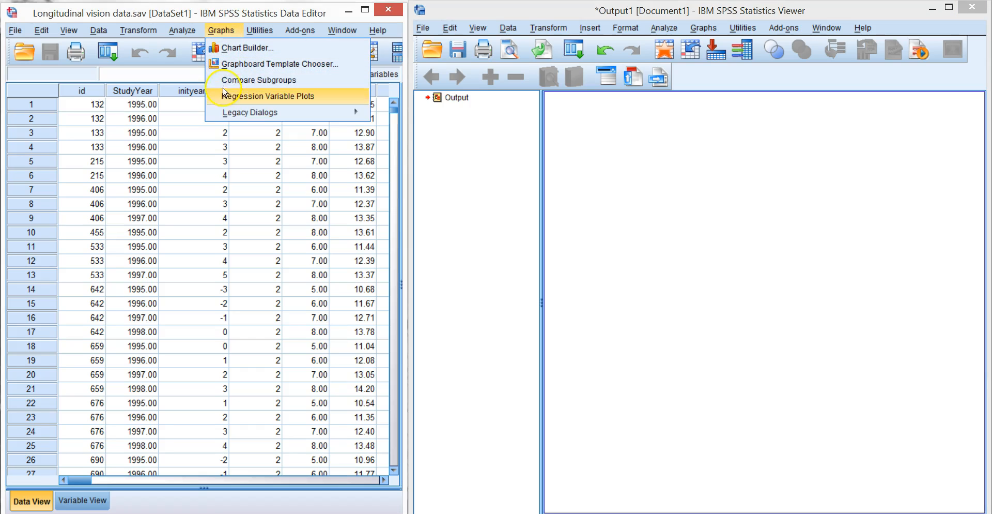
mouse_move(228, 117)
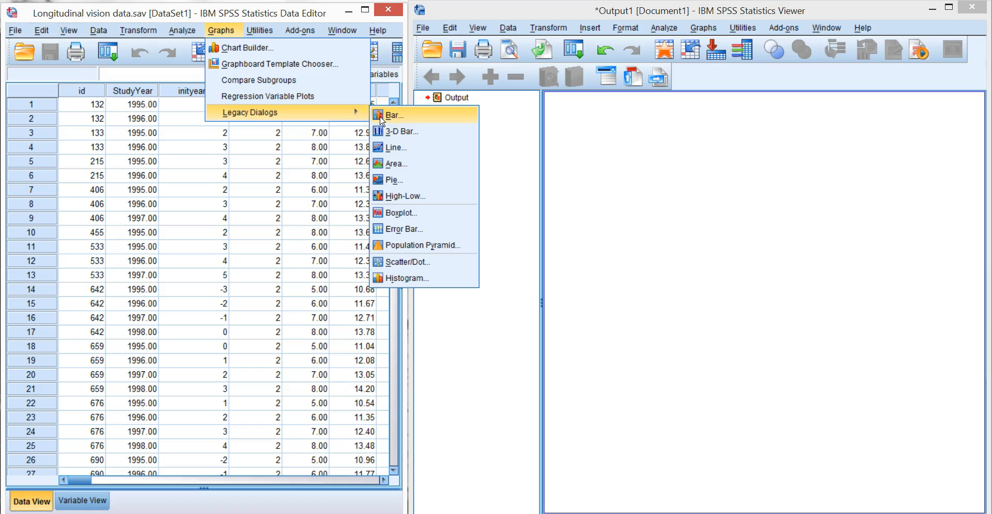
click(300, 50)
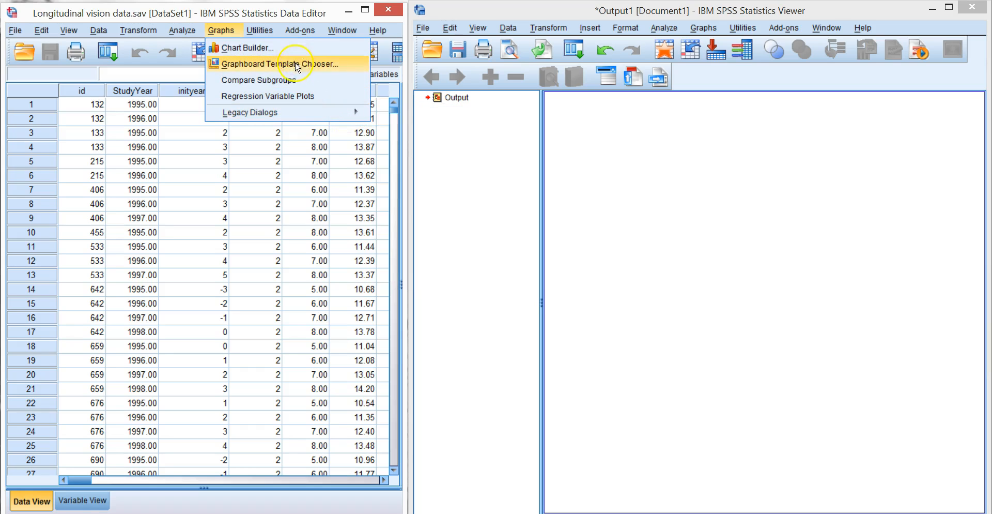
mouse_move(281, 114)
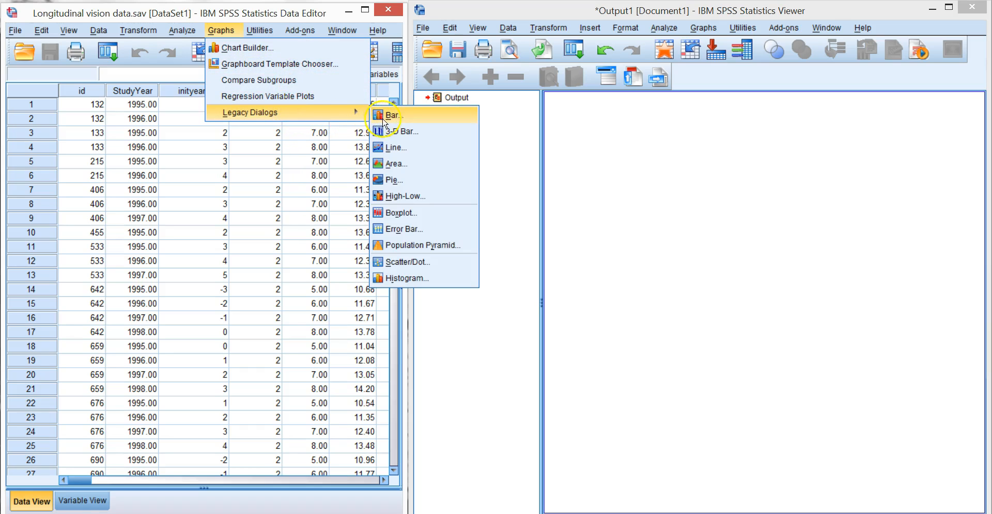
click(406, 261)
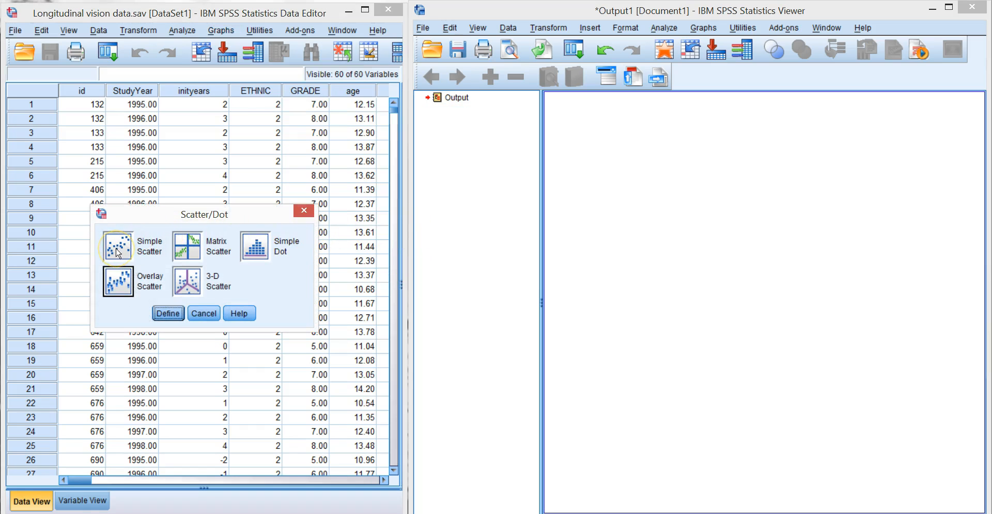
click(118, 253)
click(167, 313)
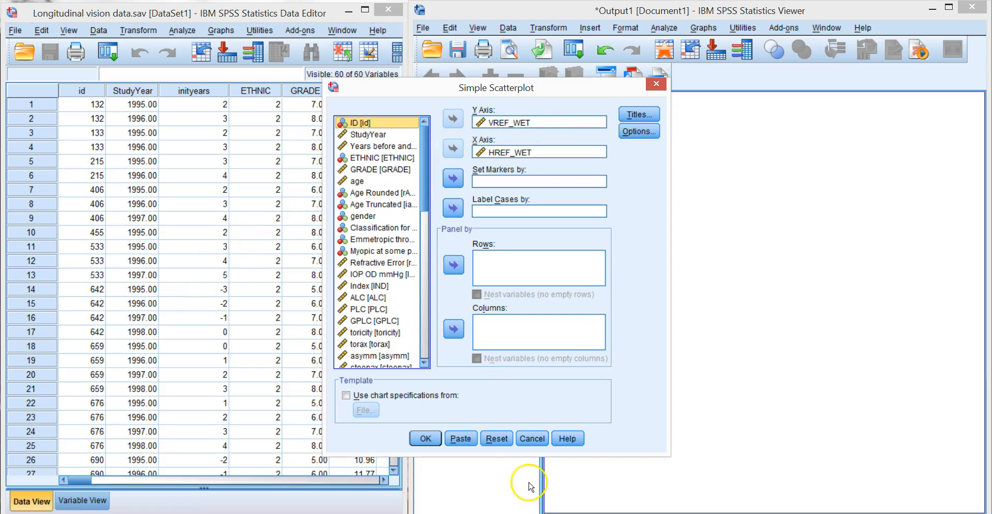
click(496, 439)
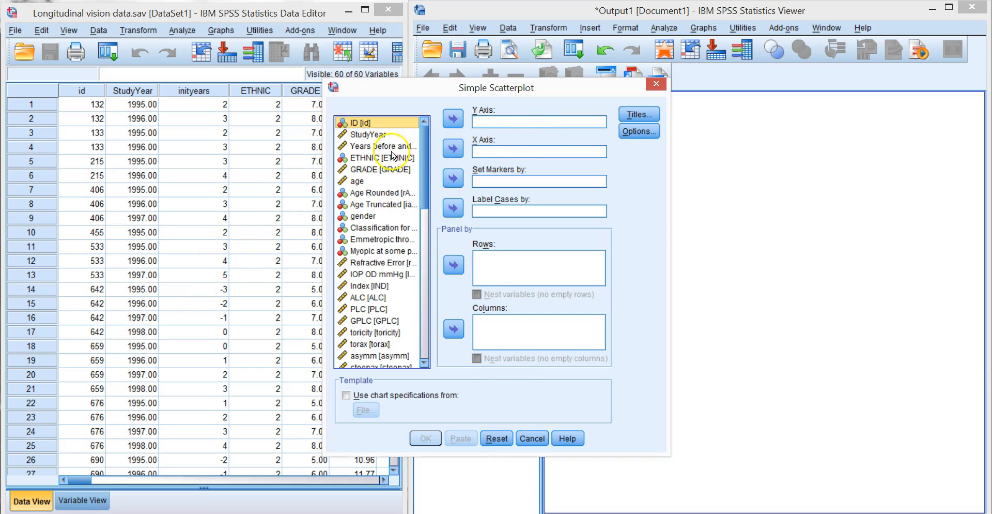
Step: Create the scatterplot with years before and after myopia onset on the X axis and Refractive Error on the Y axis
click(373, 148)
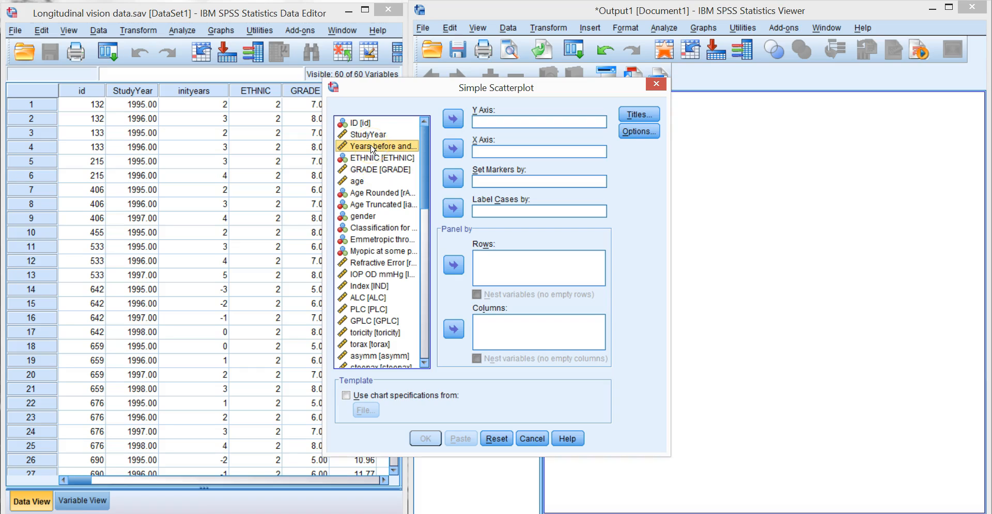
click(453, 147)
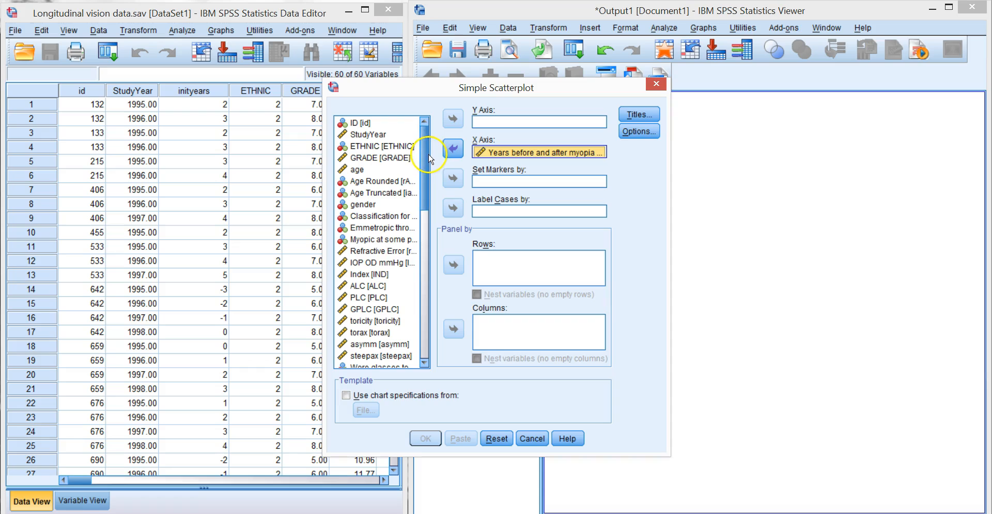
scroll(425, 194, down, 1)
drag(425, 195, 425, 206)
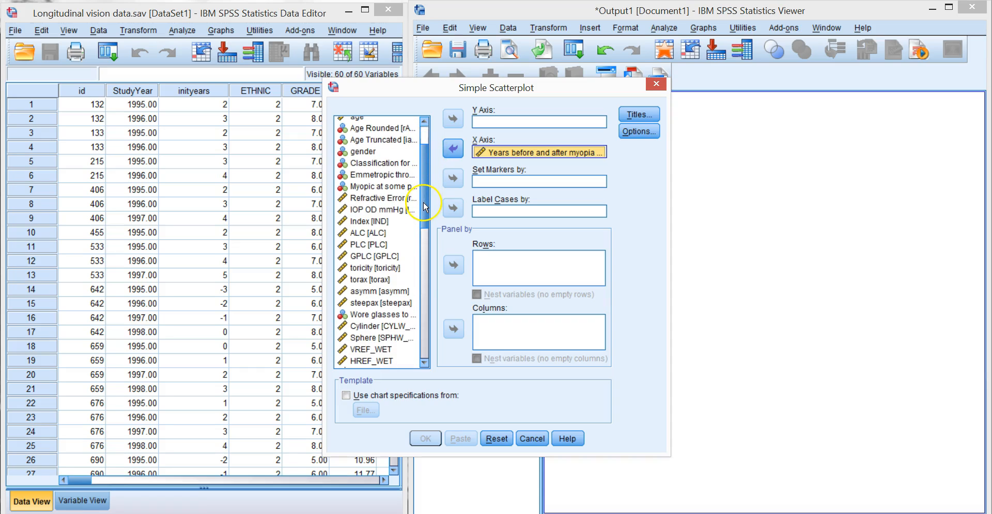
click(380, 197)
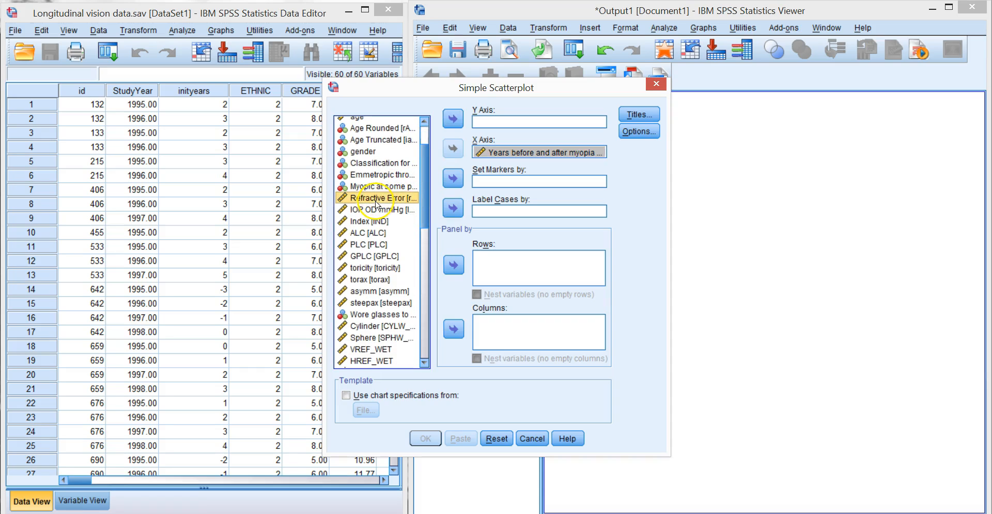
click(452, 119)
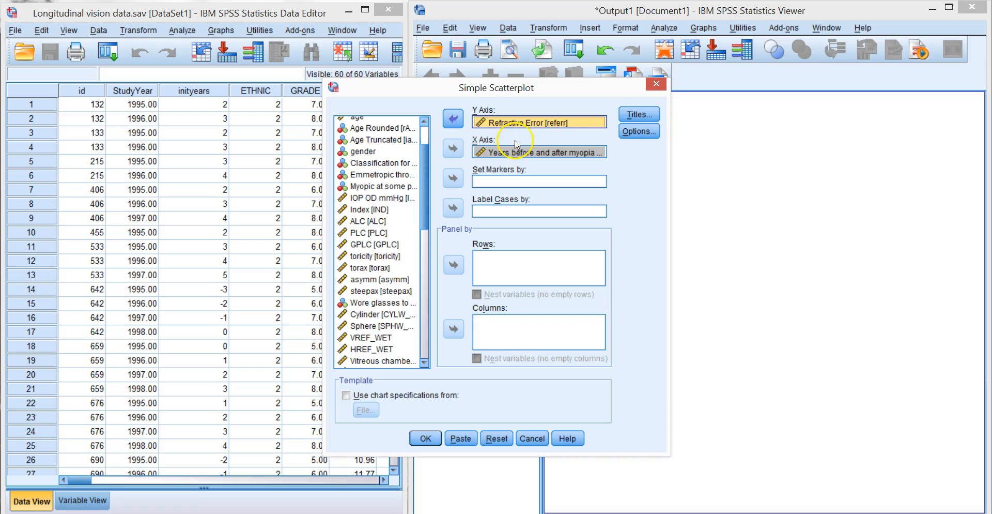
click(425, 439)
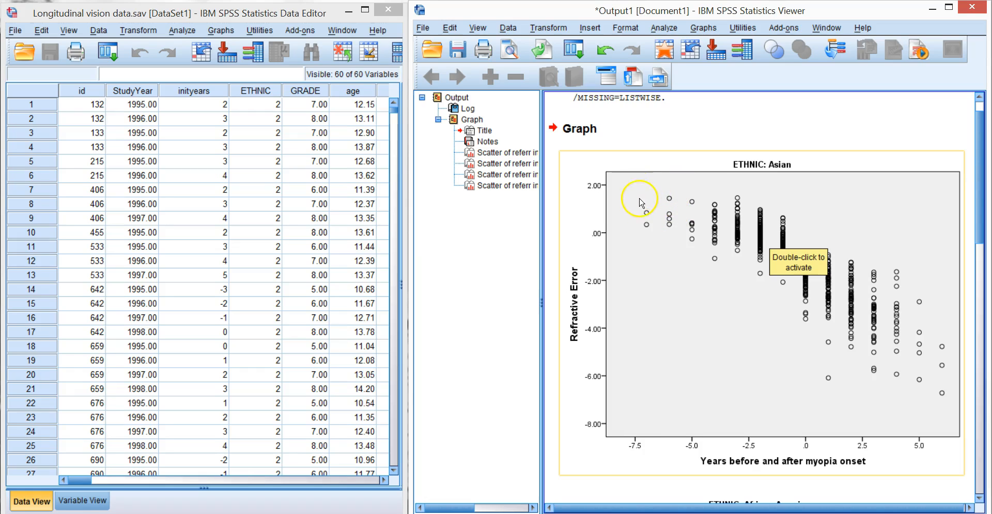
Step: Examine the refractive error scatterplots for the Asian and African American groups
click(872, 189)
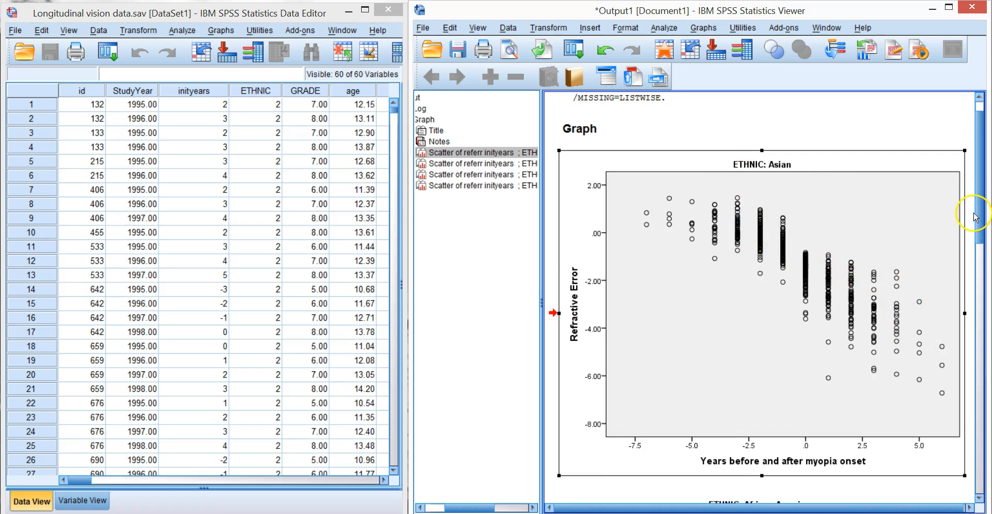
mouse_move(978, 214)
mouse_down()
mouse_move(987, 468)
mouse_move(984, 207)
mouse_up()
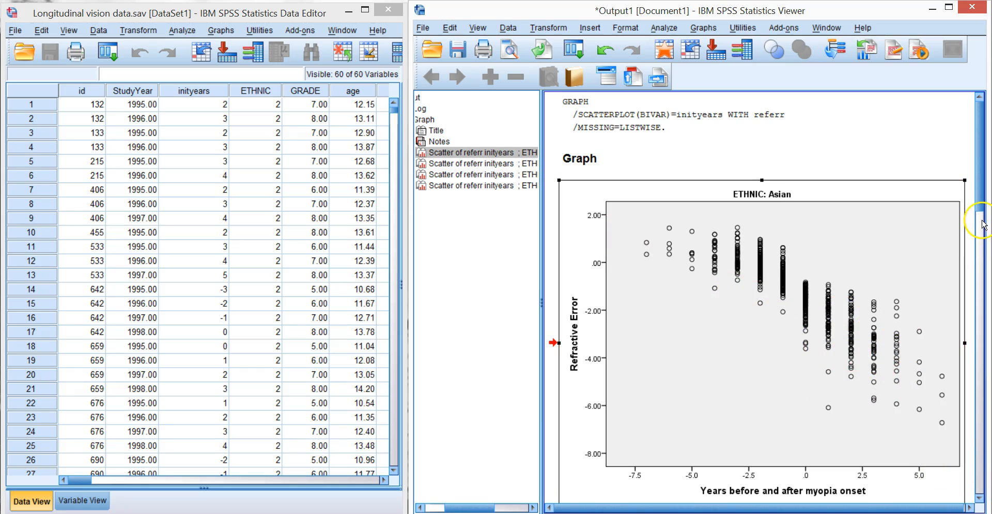
drag(982, 194, 979, 251)
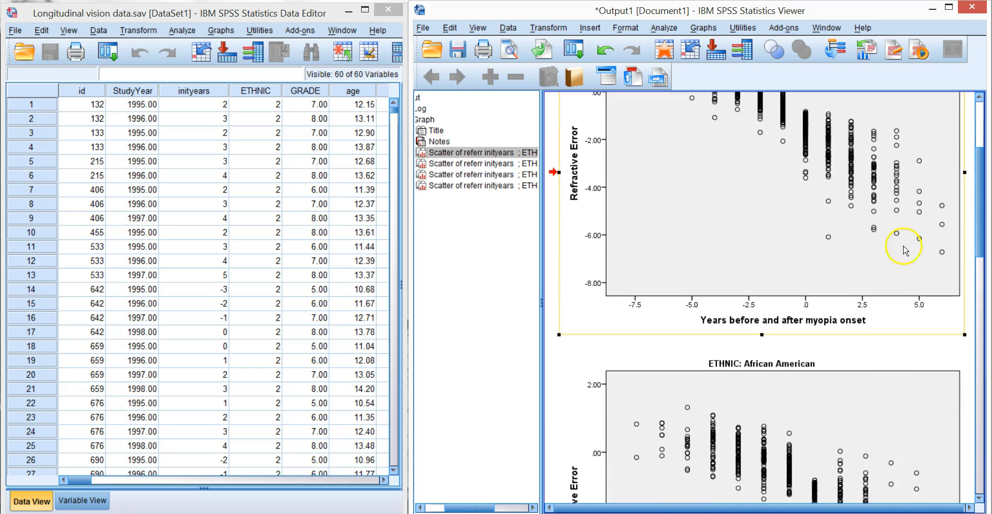
drag(980, 207, 981, 155)
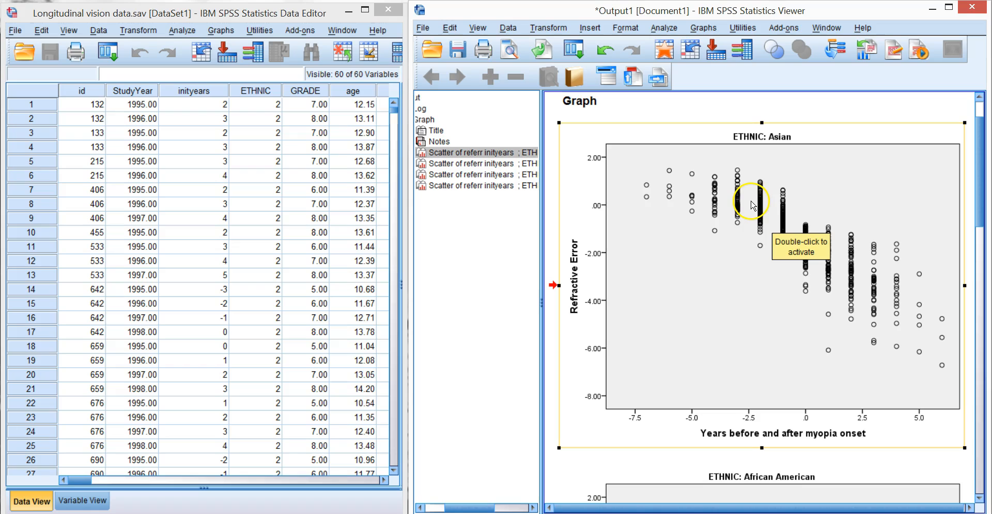
click(703, 28)
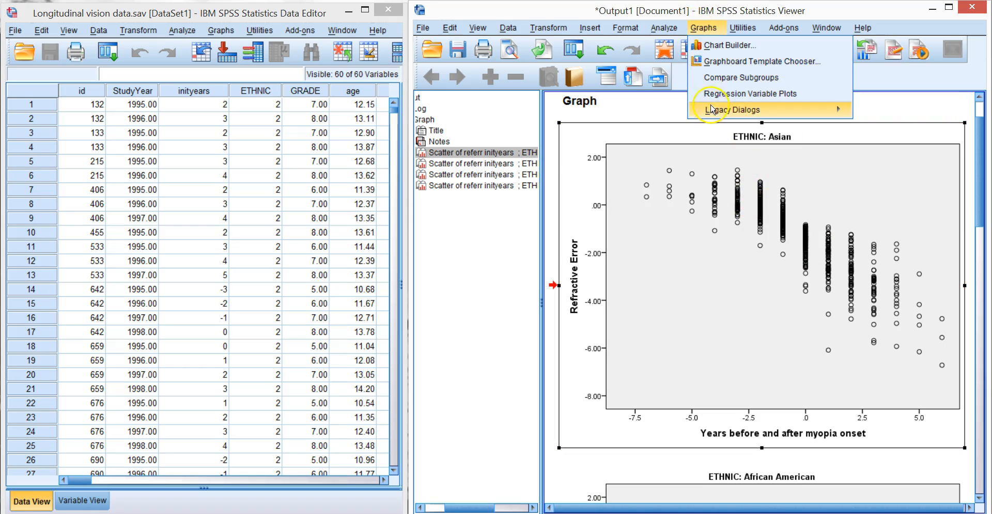
mouse_move(733, 109)
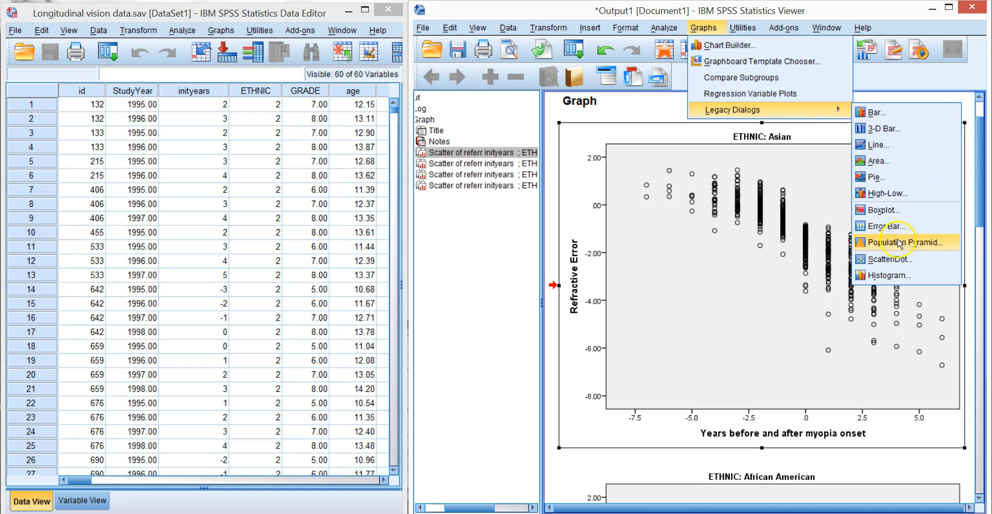
click(884, 209)
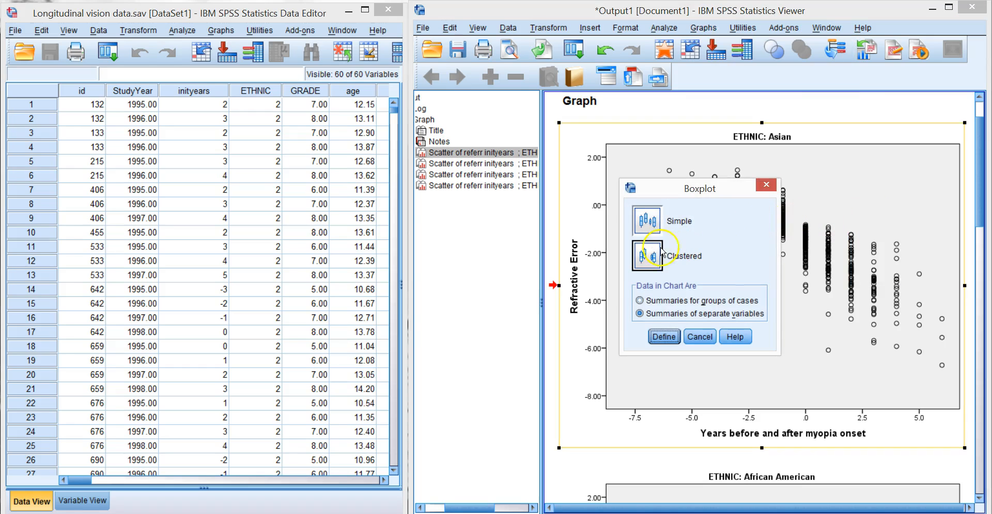
click(646, 222)
click(665, 337)
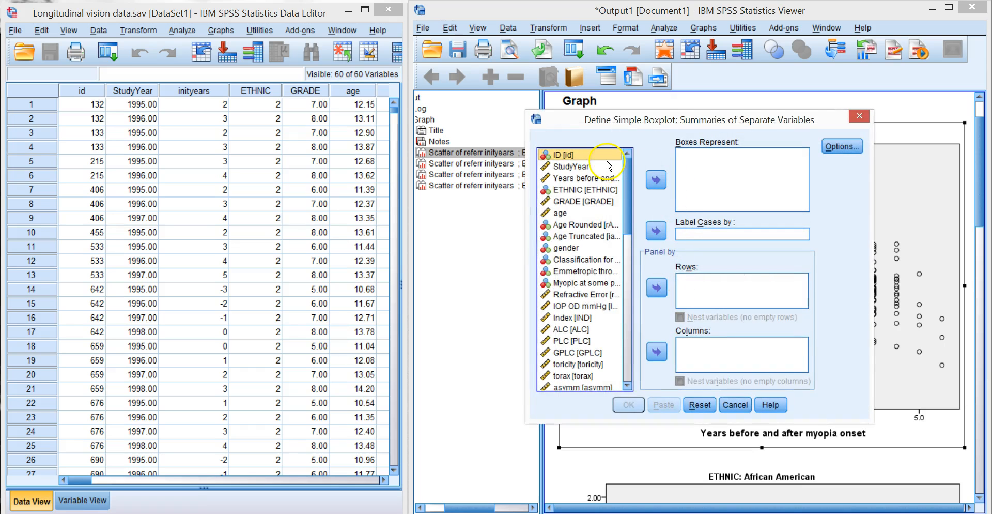
click(735, 405)
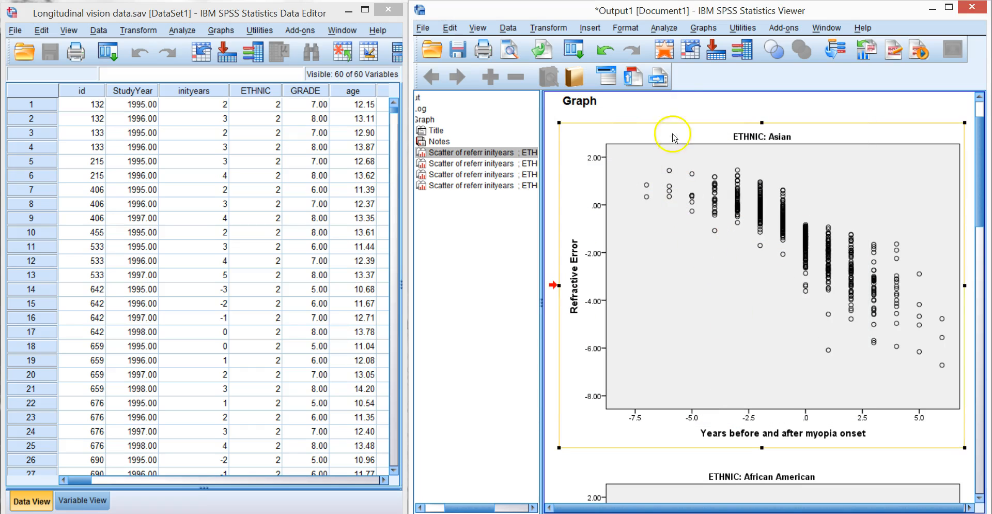
Step: Create a simple boxplot for groups of cases, replacing LensED with Refractive Error and keeping years before and after myopia onset as categories
click(704, 28)
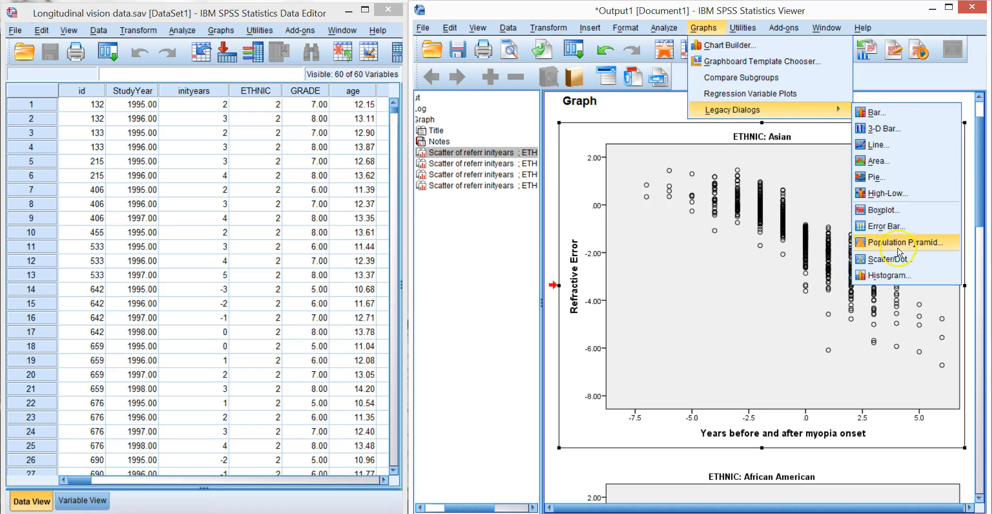
click(881, 210)
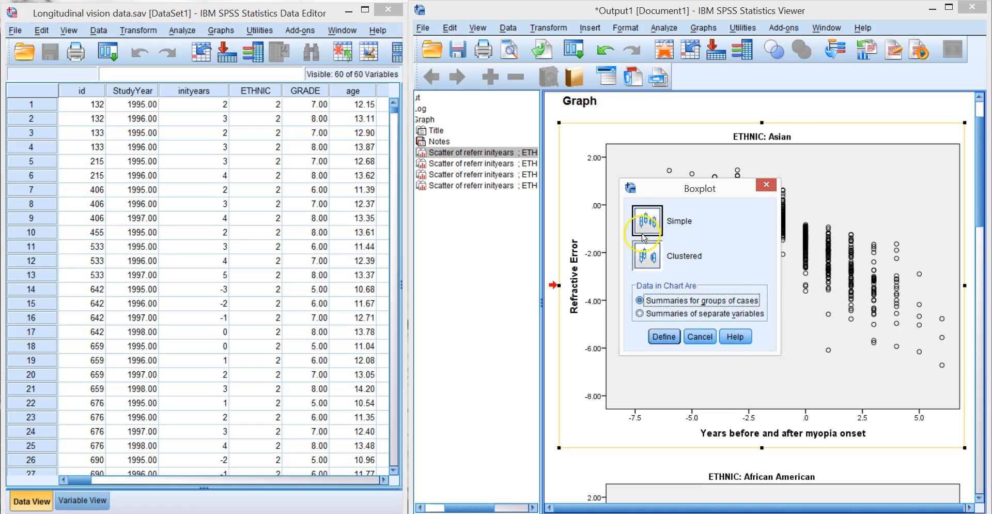
click(663, 337)
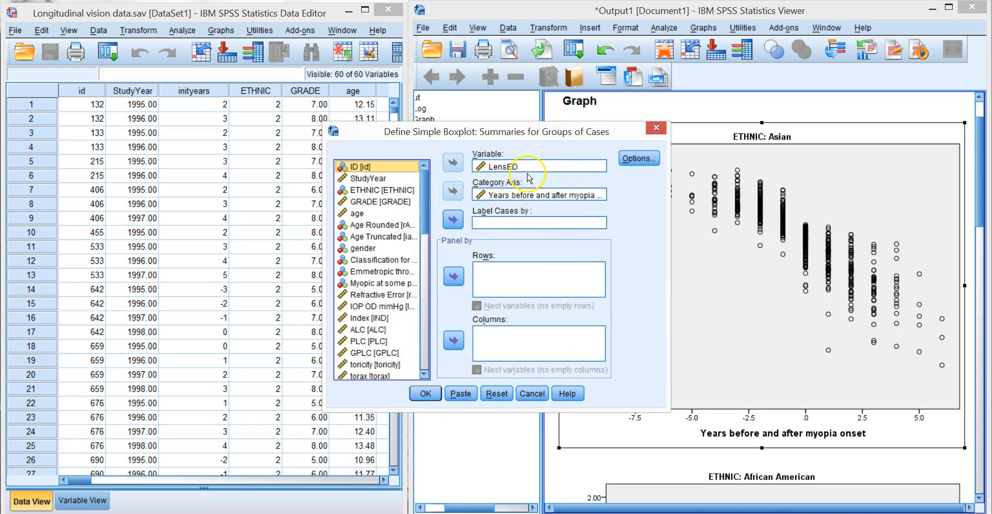
click(512, 172)
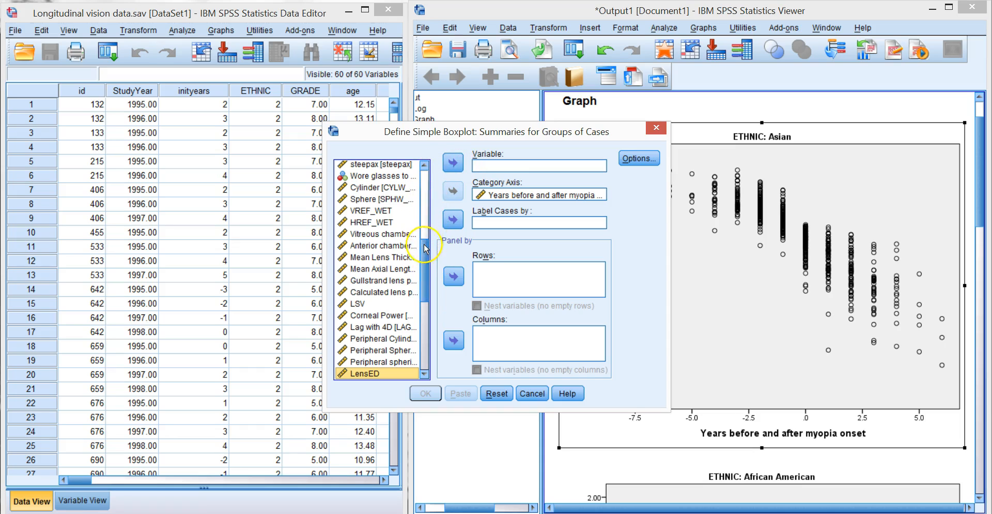
drag(424, 243, 435, 168)
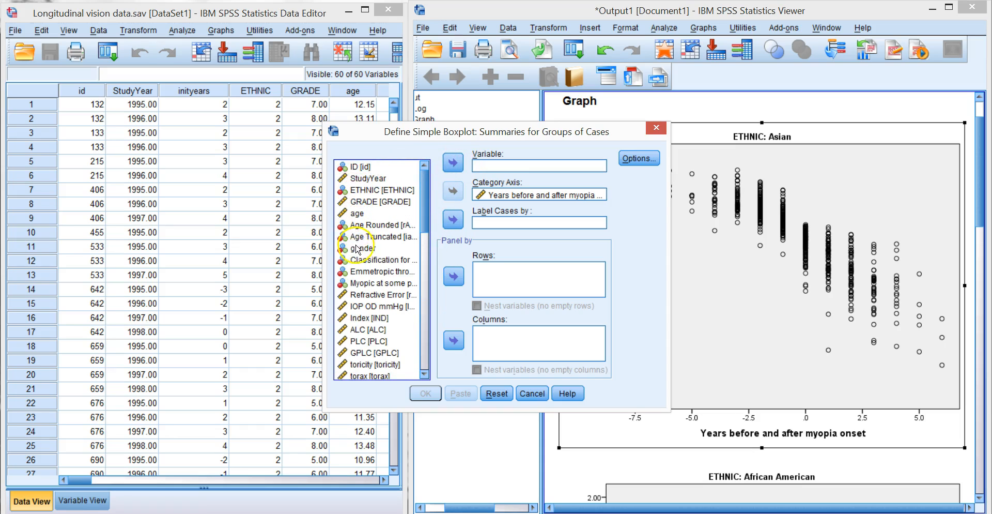
click(366, 292)
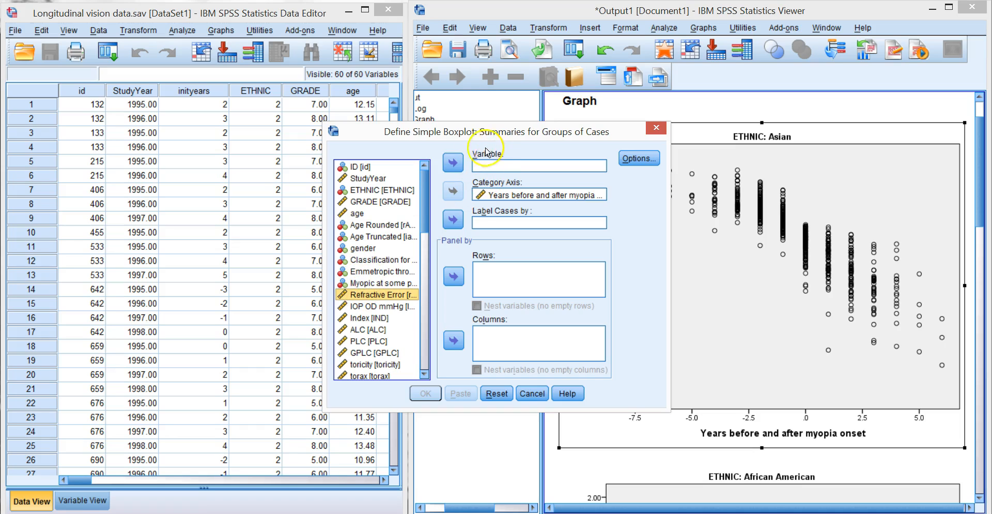
click(453, 162)
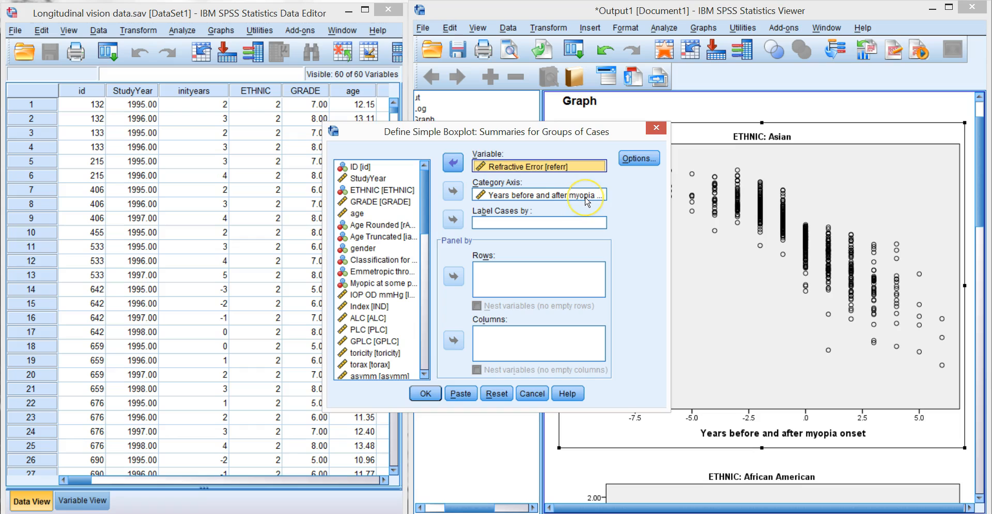
click(425, 393)
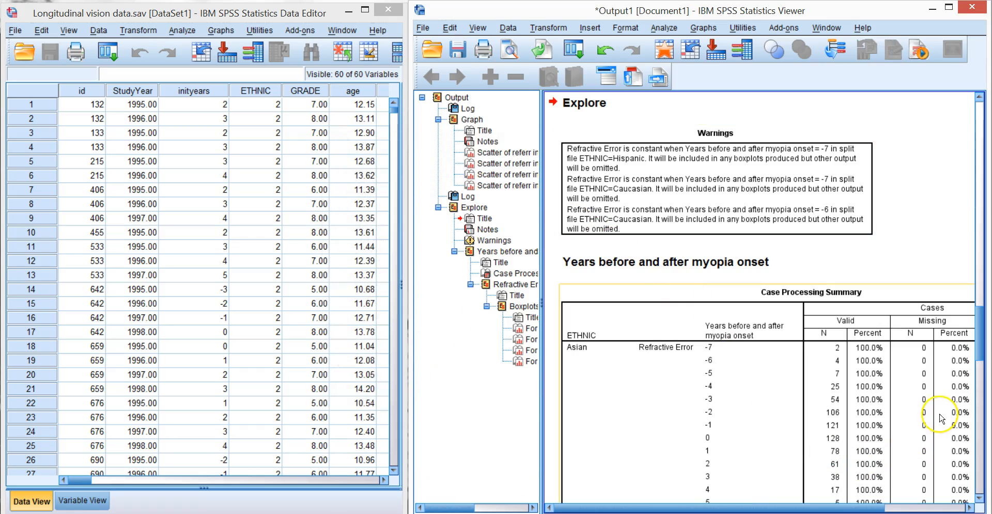
Step: Review the Case Processing Summary and the refractive error boxplots for the Asian group
drag(981, 341, 982, 361)
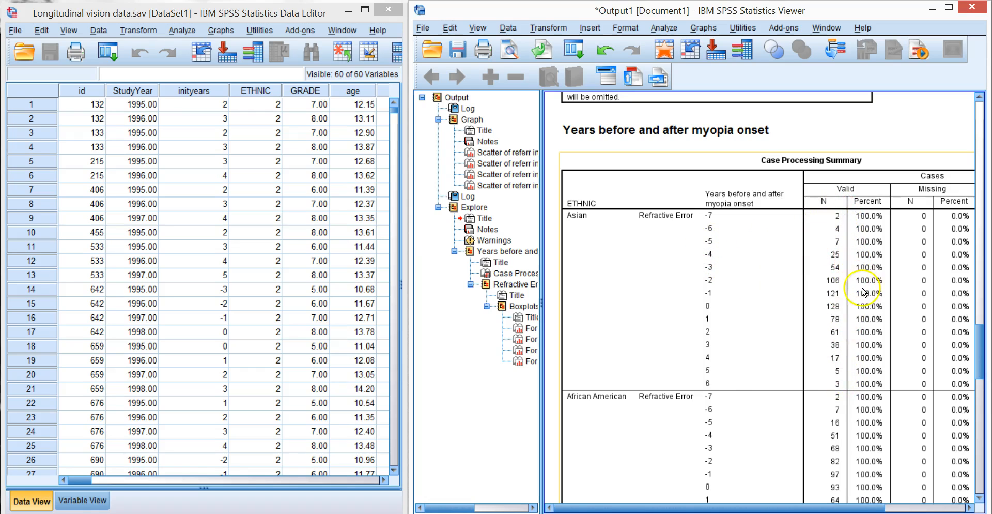
drag(982, 341, 976, 402)
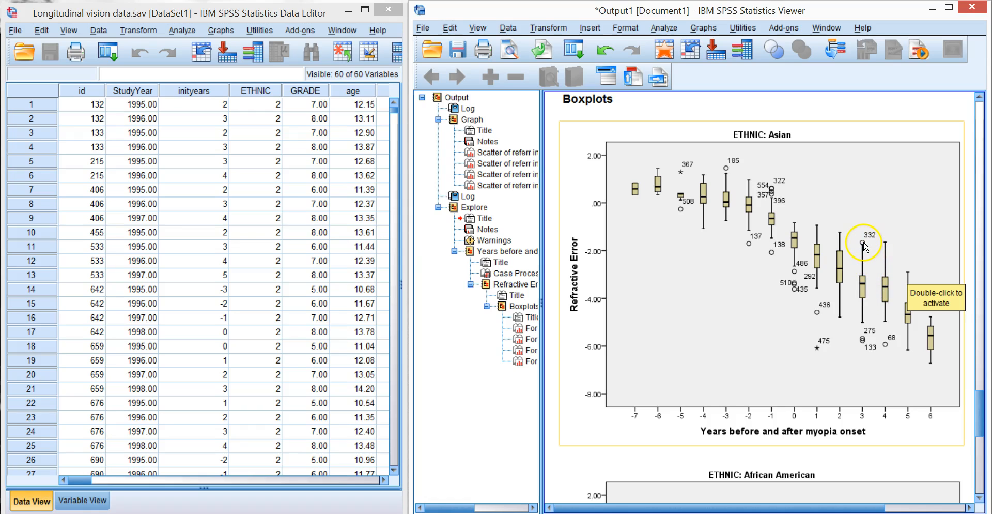
Step: Look up outlier case 367 from the Asian boxplot in the data and select its id cell
click(693, 167)
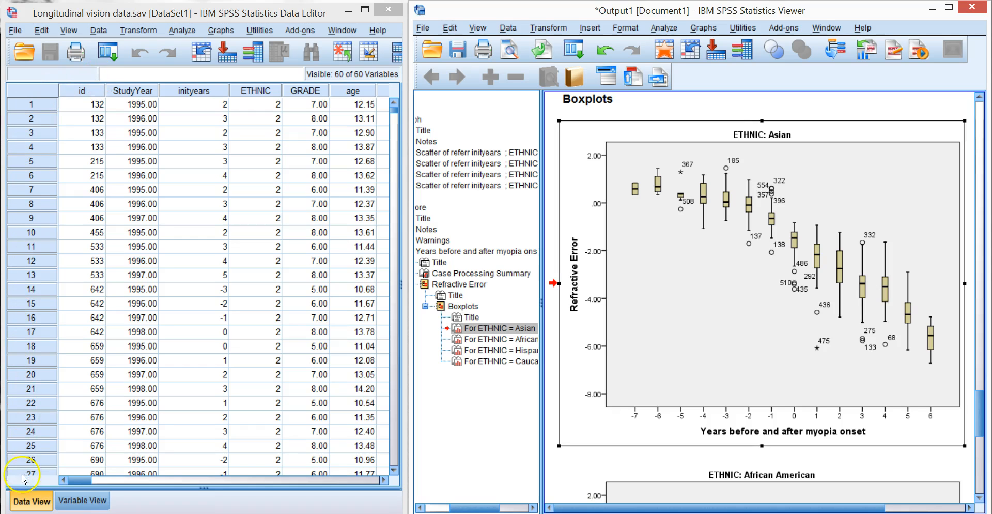
mouse_move(393, 108)
mouse_down()
mouse_move(394, 138)
mouse_move(389, 123)
mouse_up()
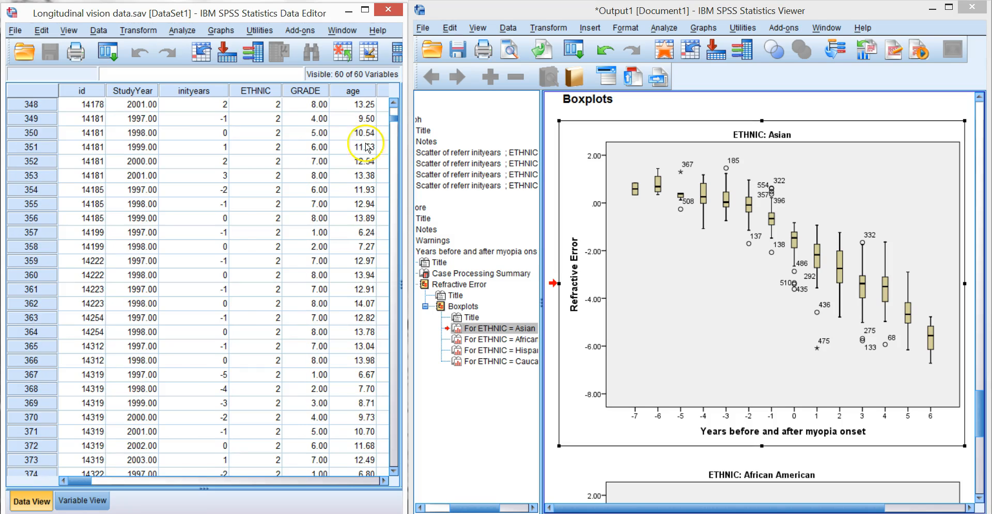
click(88, 374)
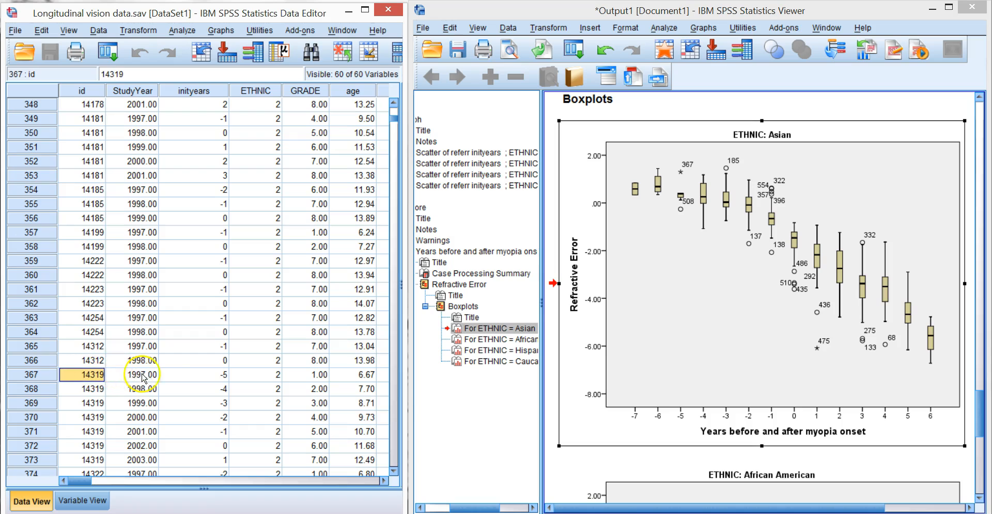
Step: Check the years before and after myopia onset and the refractive error recorded for case 367
click(219, 376)
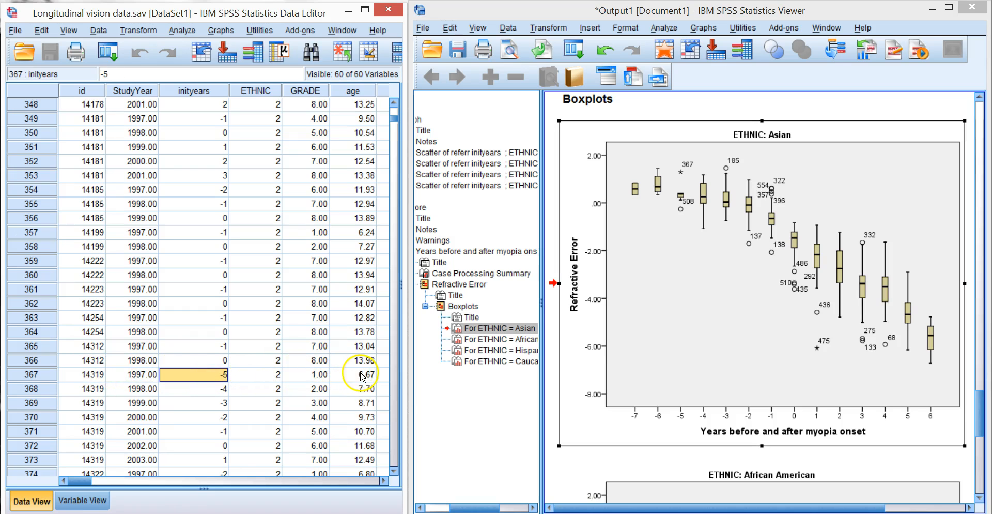
click(382, 480)
click(383, 480)
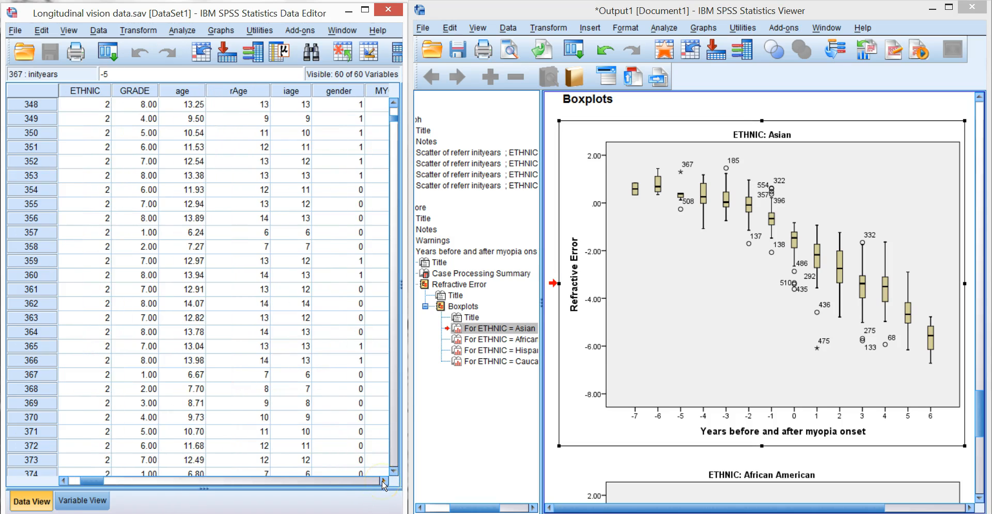
drag(383, 481, 383, 481)
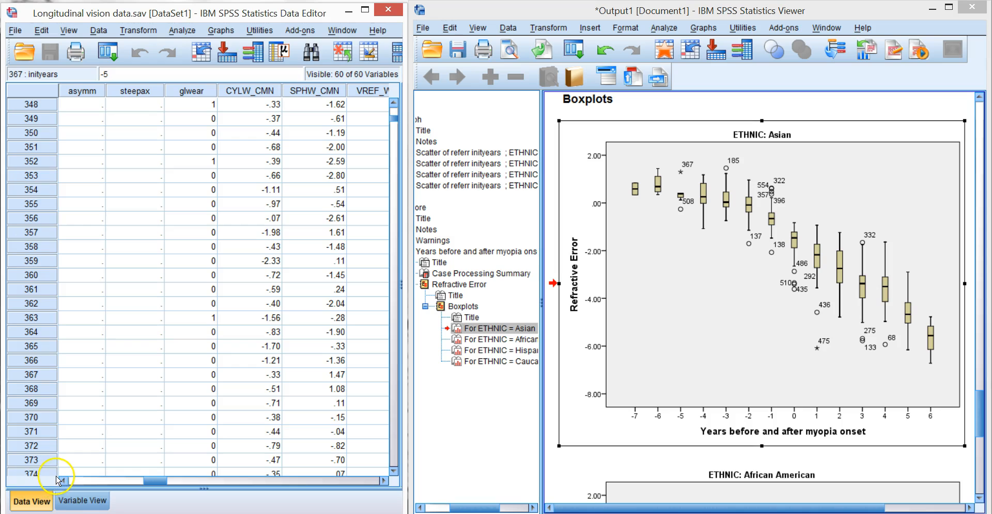
drag(61, 481, 62, 483)
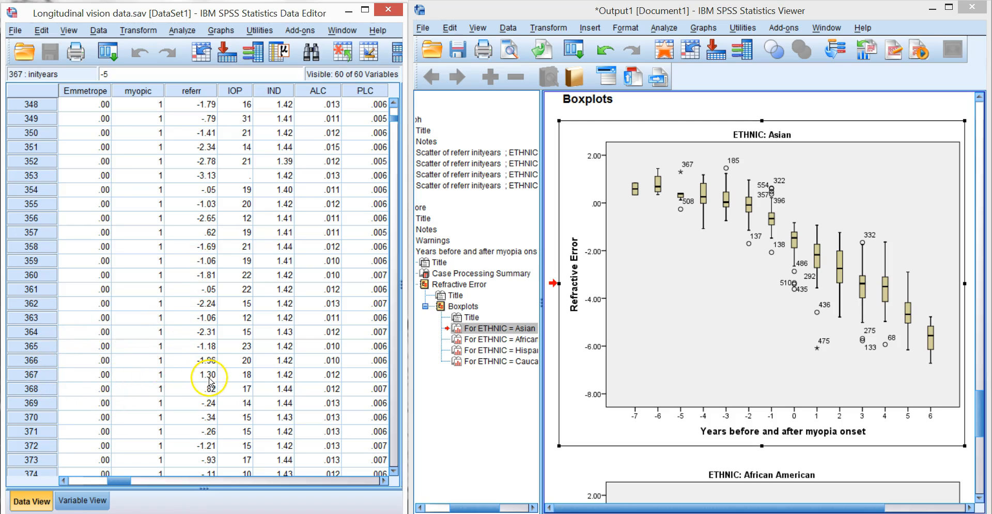
Step: Open the Asian refractive error boxplot for editing and make the plot area's fill transparent
click(661, 213)
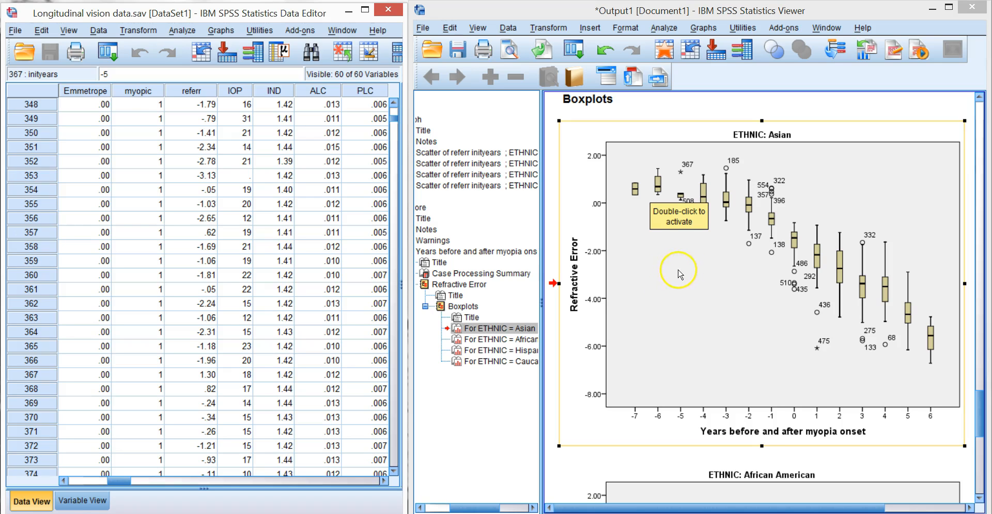
double_click(669, 291)
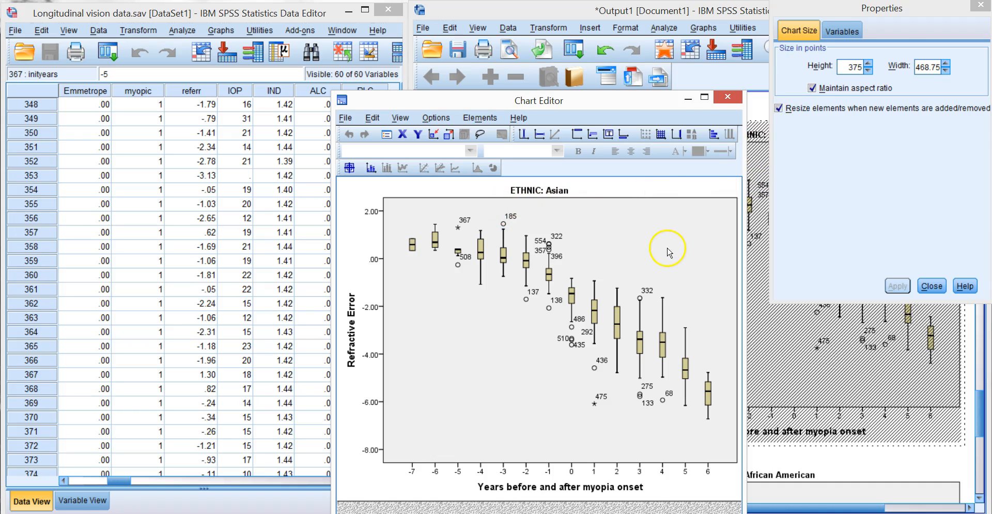
click(641, 232)
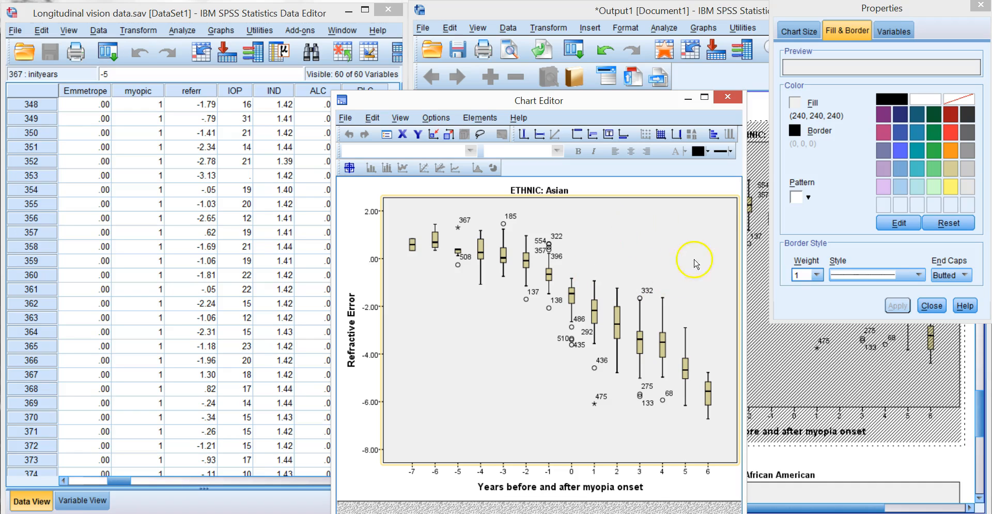
click(798, 105)
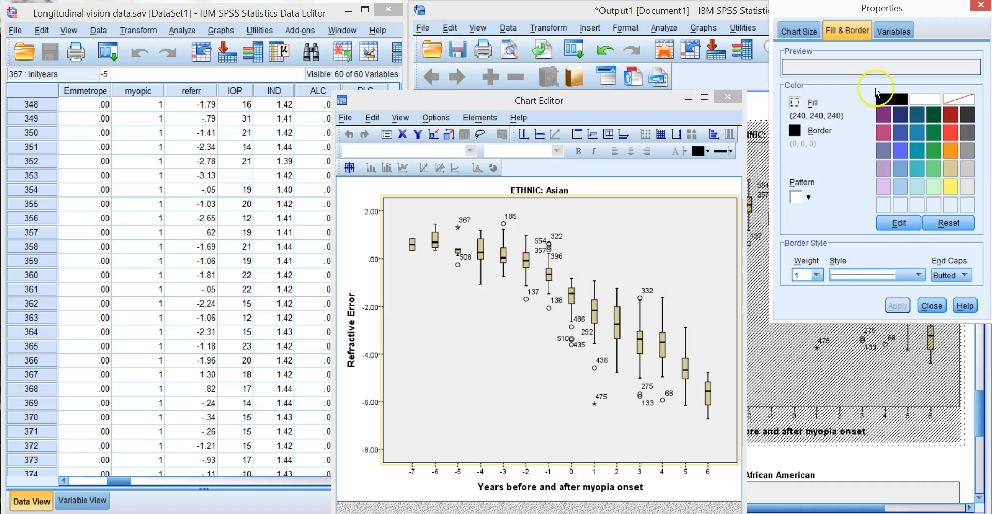
click(962, 105)
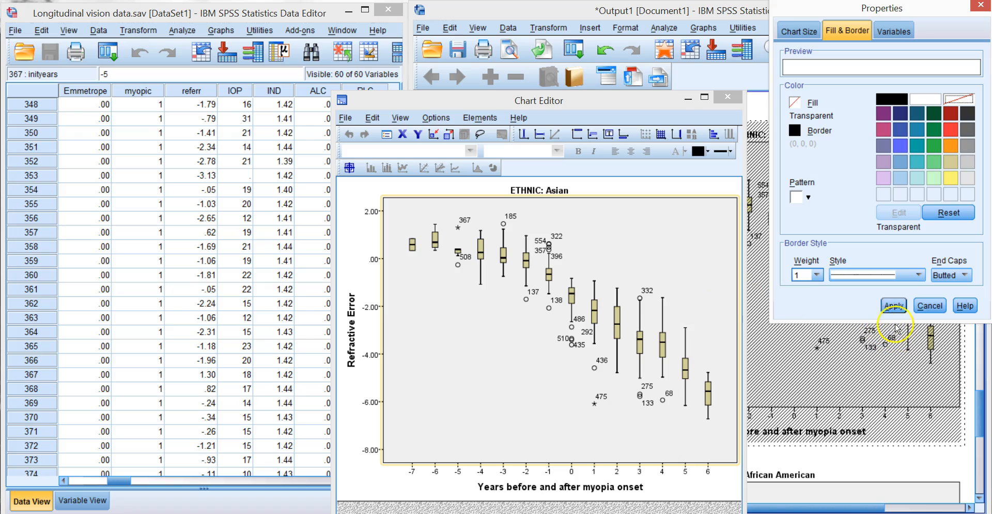
click(897, 305)
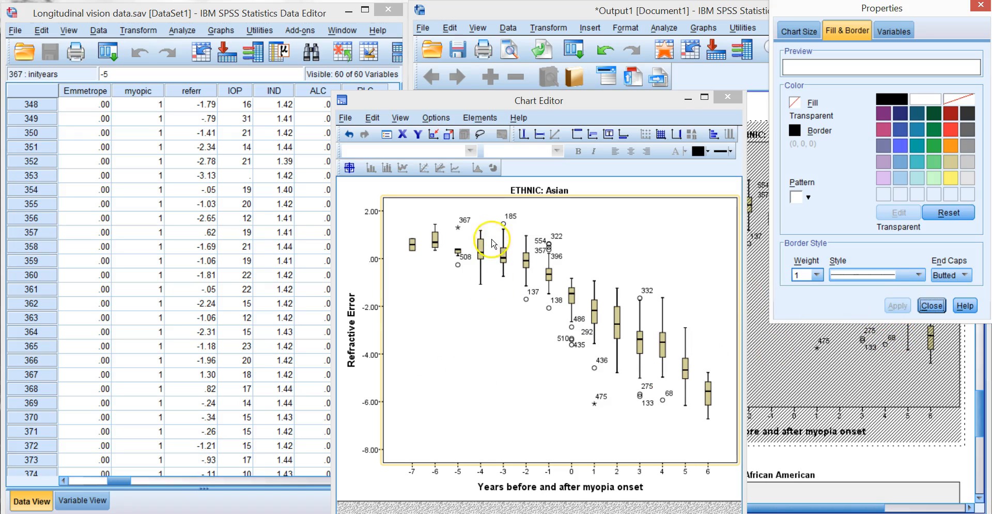
Step: Hide the case number labels on the outliers in the Asian boxplot
click(466, 224)
click(467, 223)
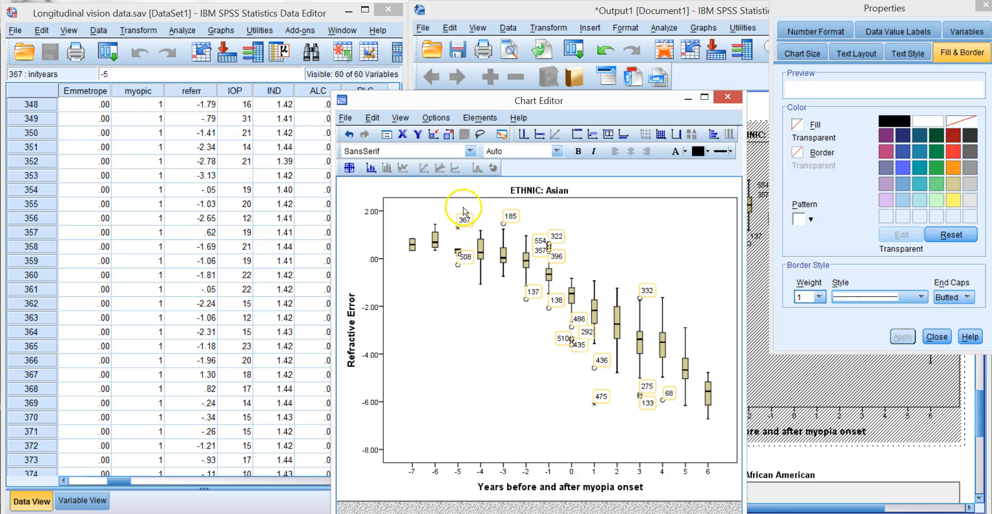
click(477, 118)
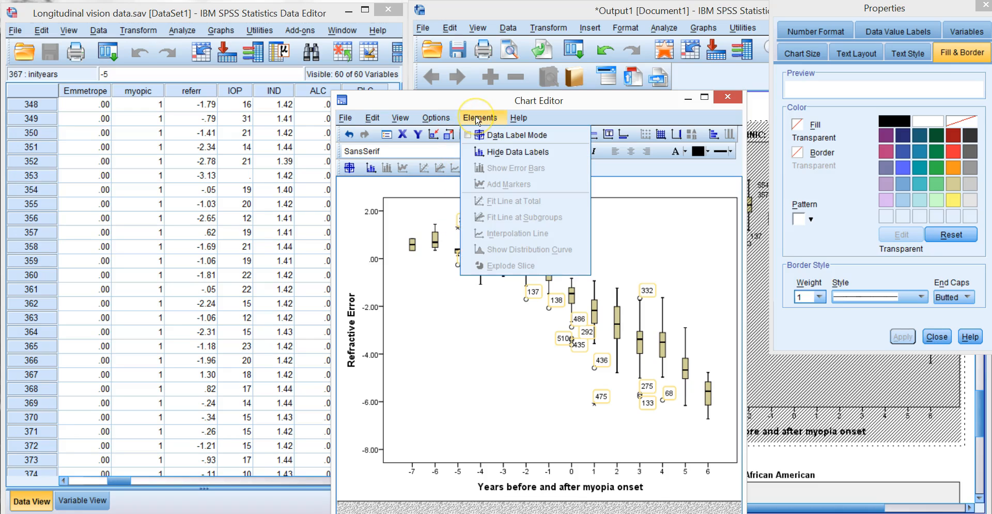
click(494, 155)
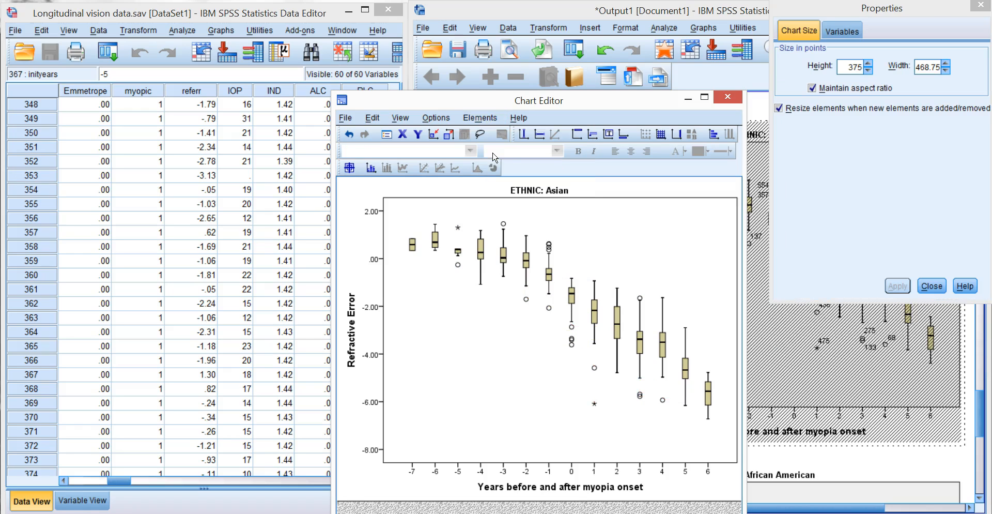
Step: Add a vertical reference line at year 0 of myopia onset and a horizontal one at a refractive error of 0
click(478, 378)
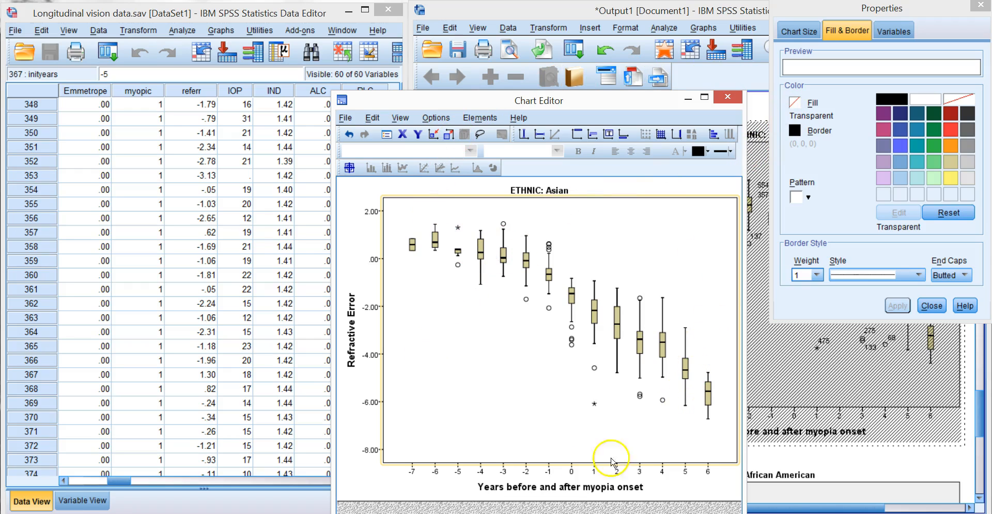
click(523, 136)
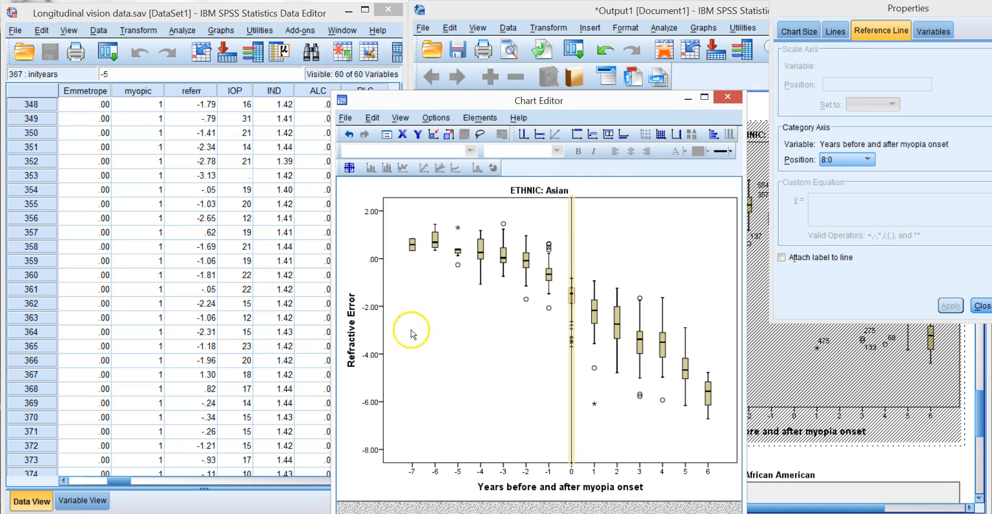
click(539, 134)
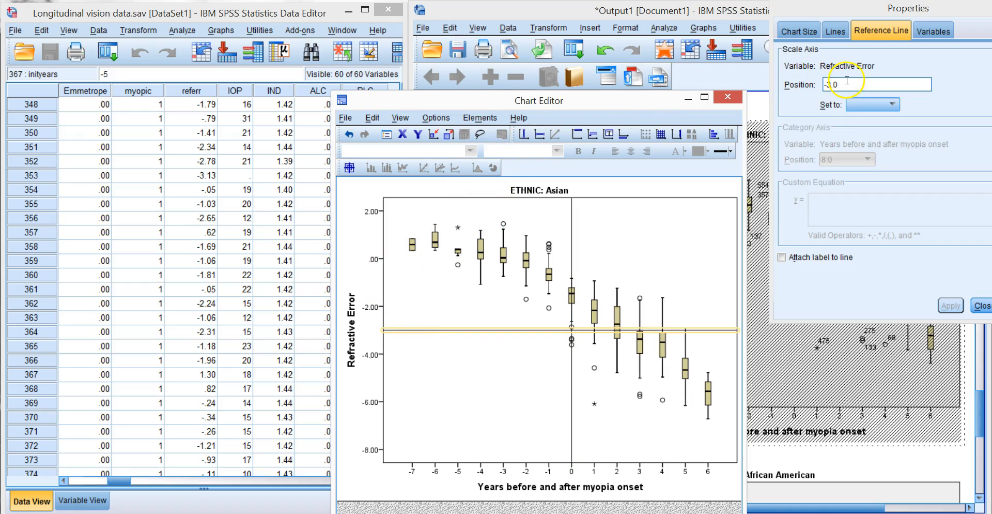
drag(846, 80, 815, 81)
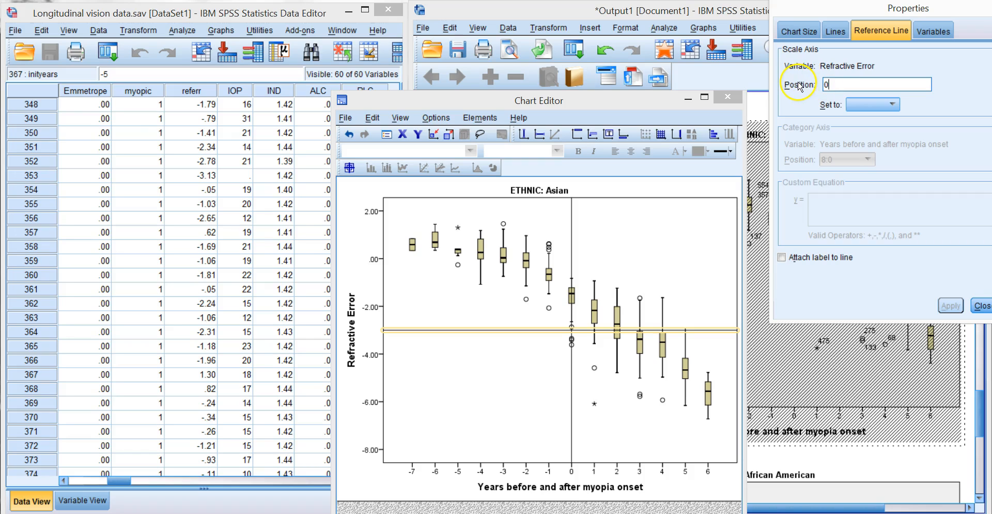
click(949, 306)
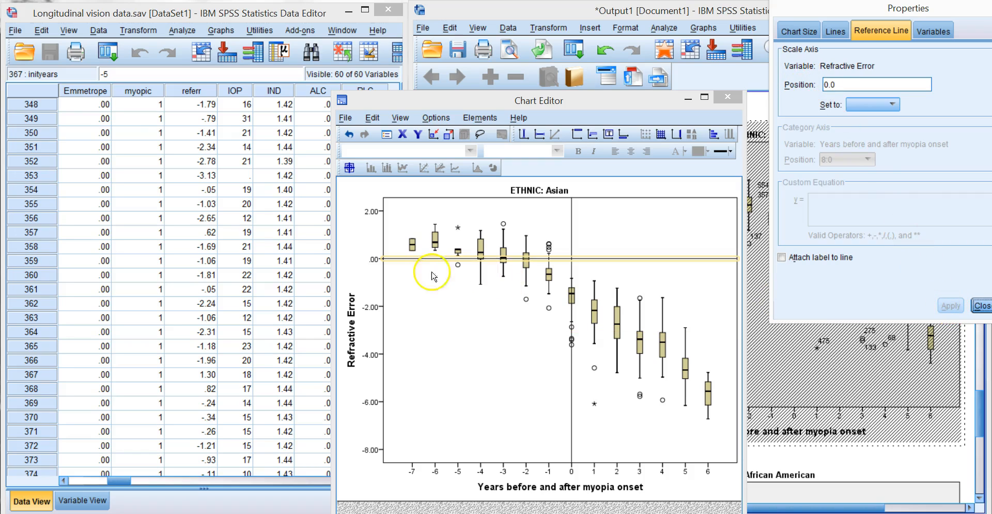